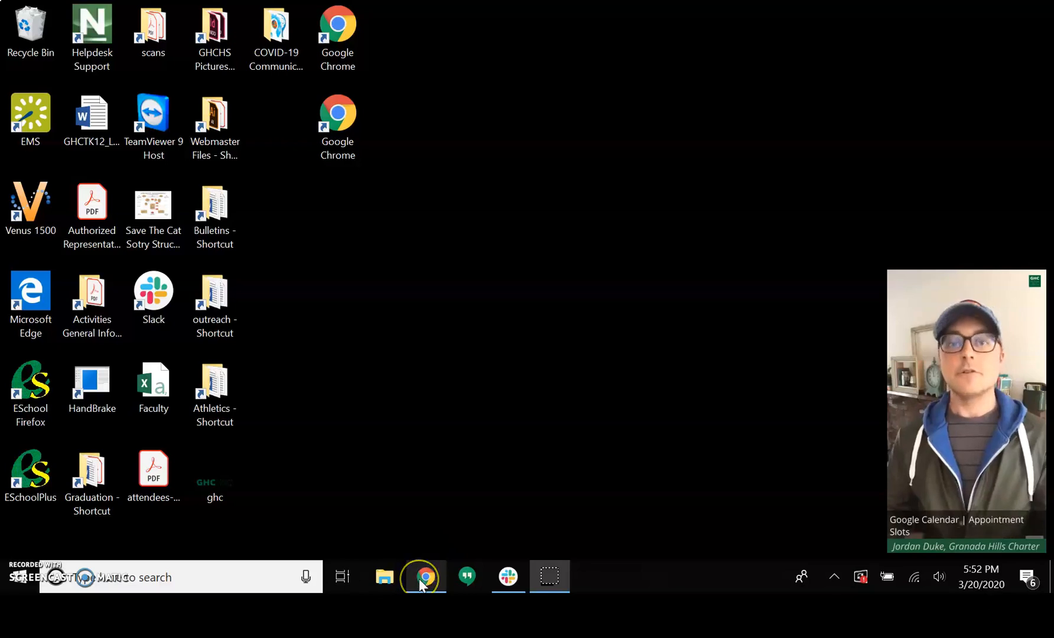
Switch to Chrome and sign in again to the signed-out Google account to reach Google Calendar.
mouse_move(420, 579)
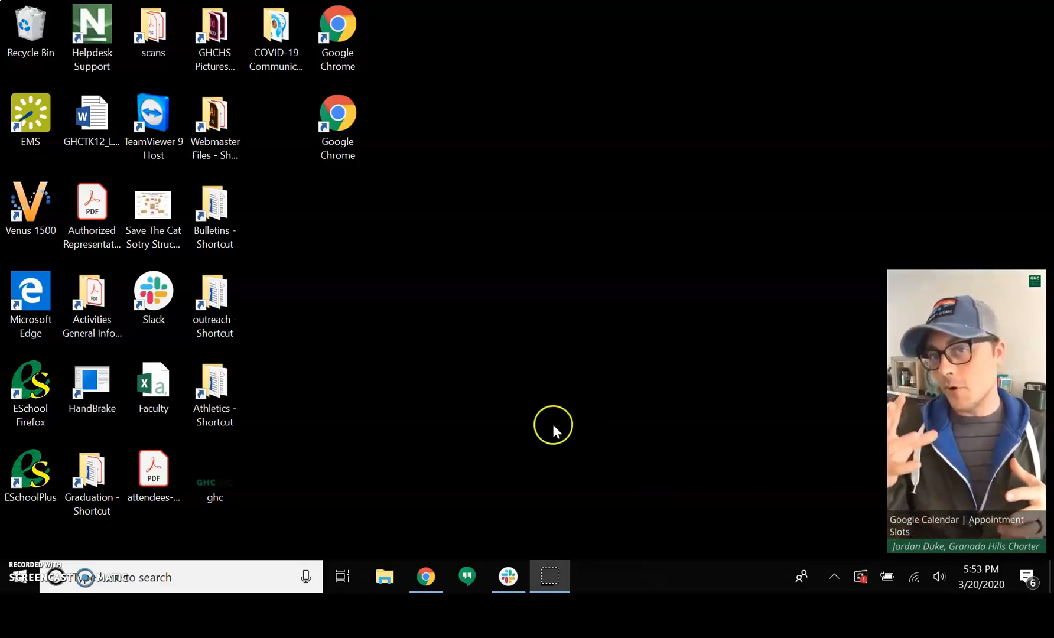
click(423, 577)
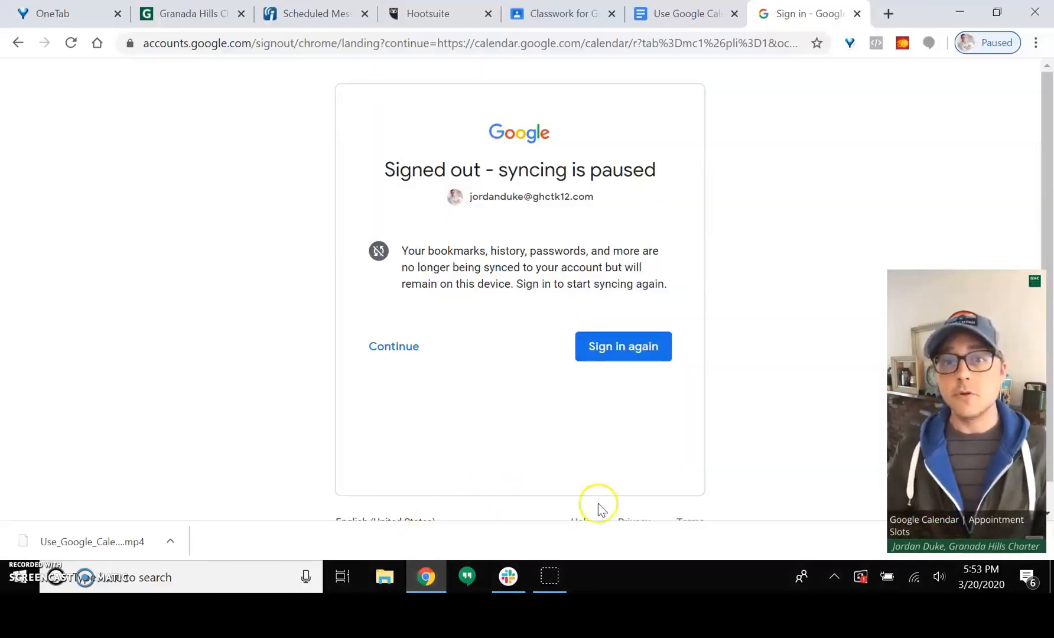
click(618, 344)
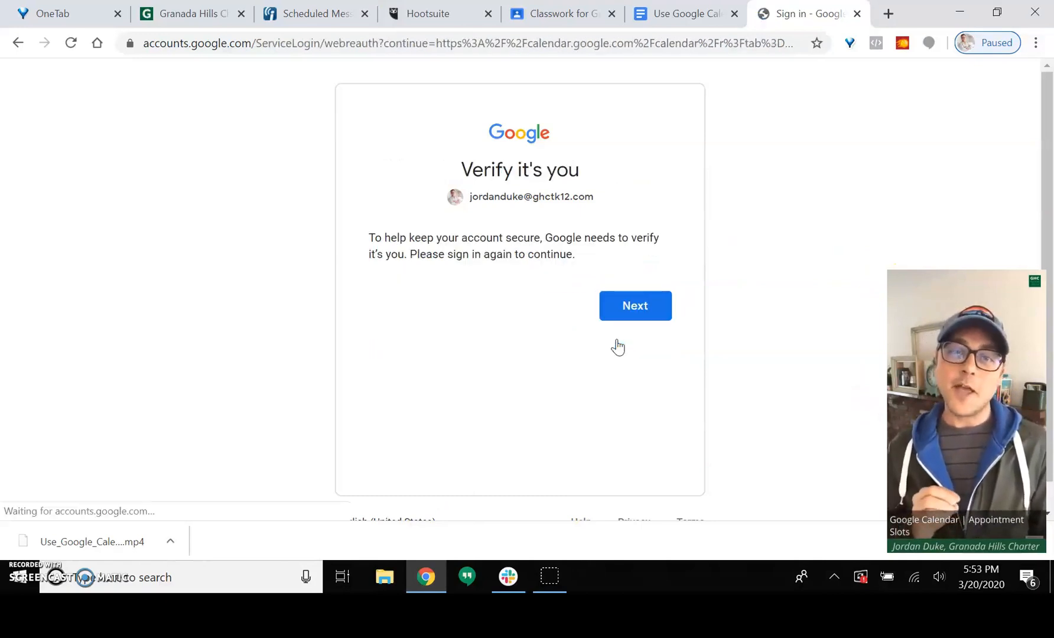
click(633, 313)
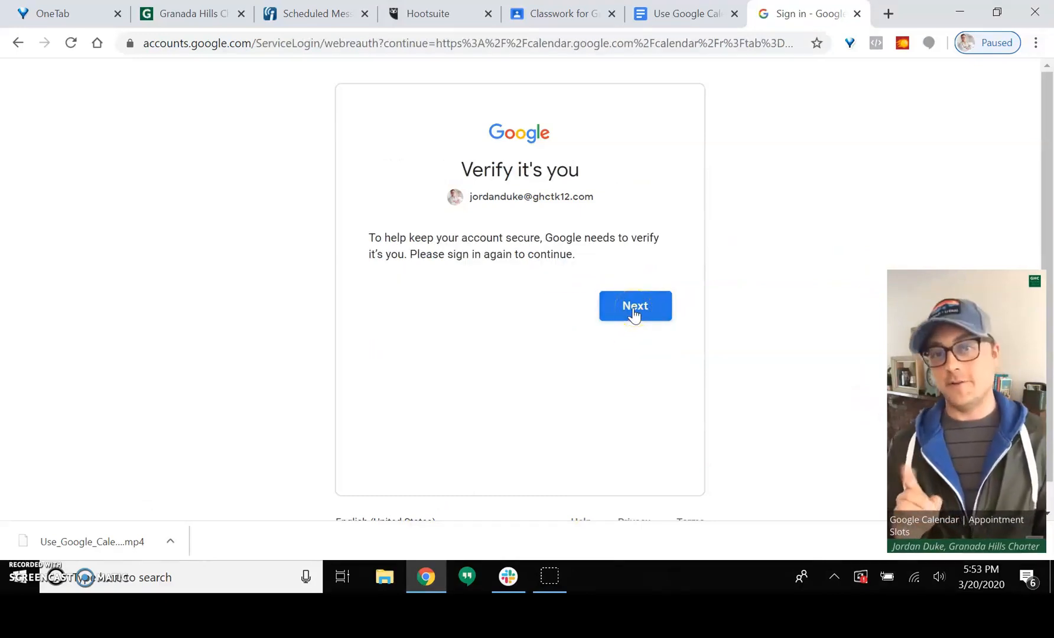
click(633, 313)
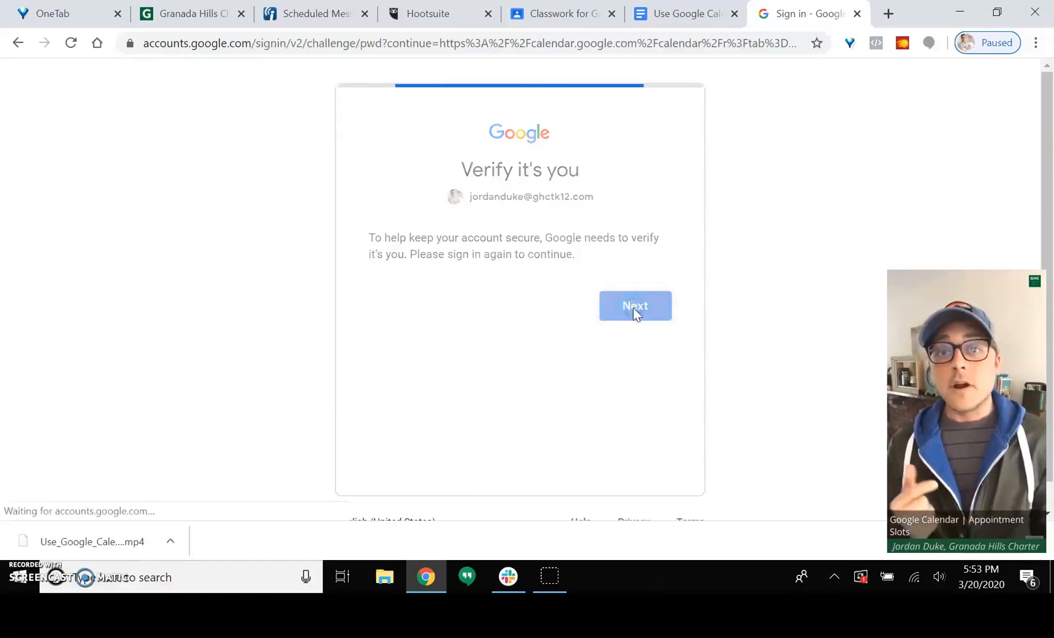
click(634, 341)
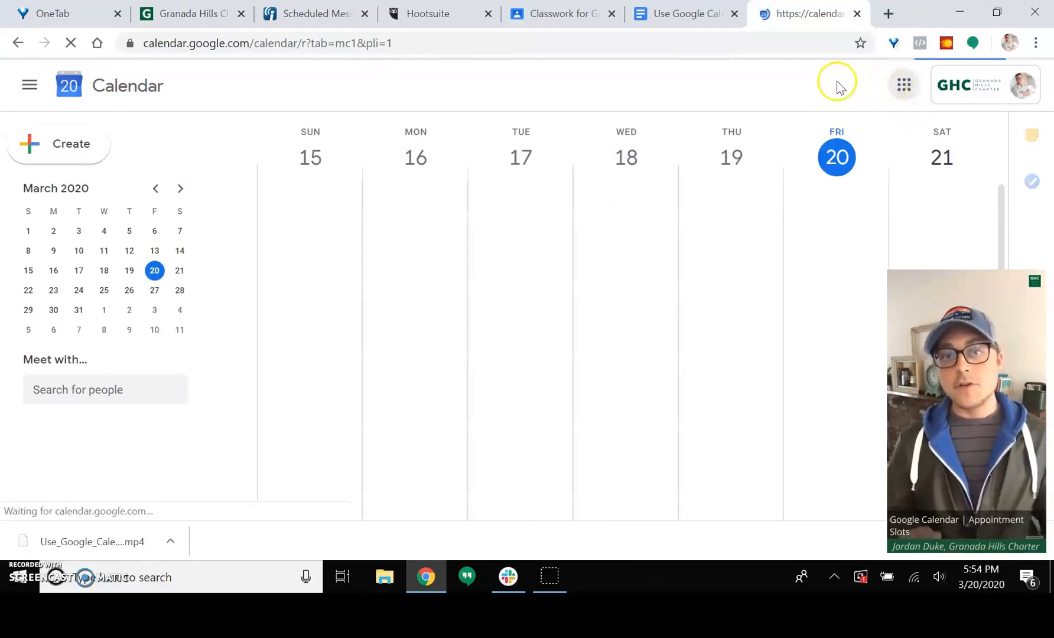
Open Calendar from the Google apps and show the week of March 22–28, 2020.
click(903, 88)
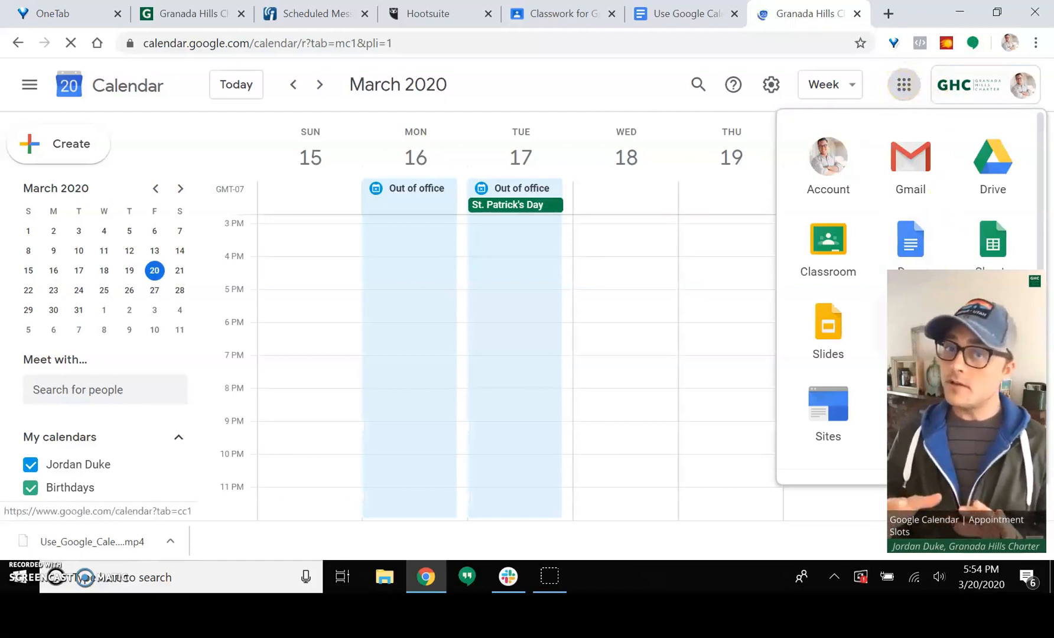
click(910, 328)
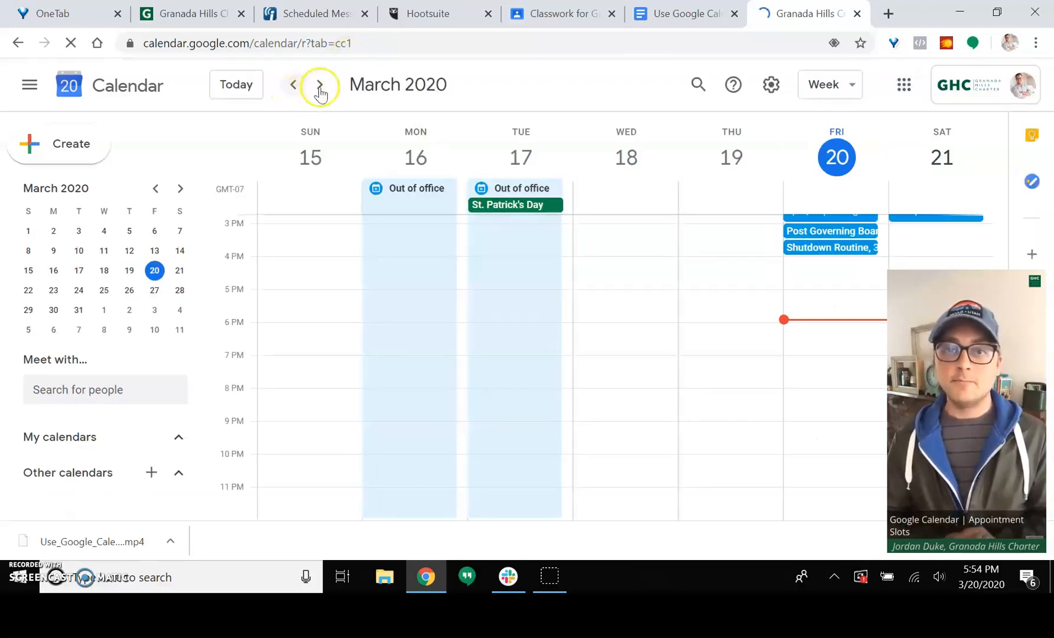
click(331, 82)
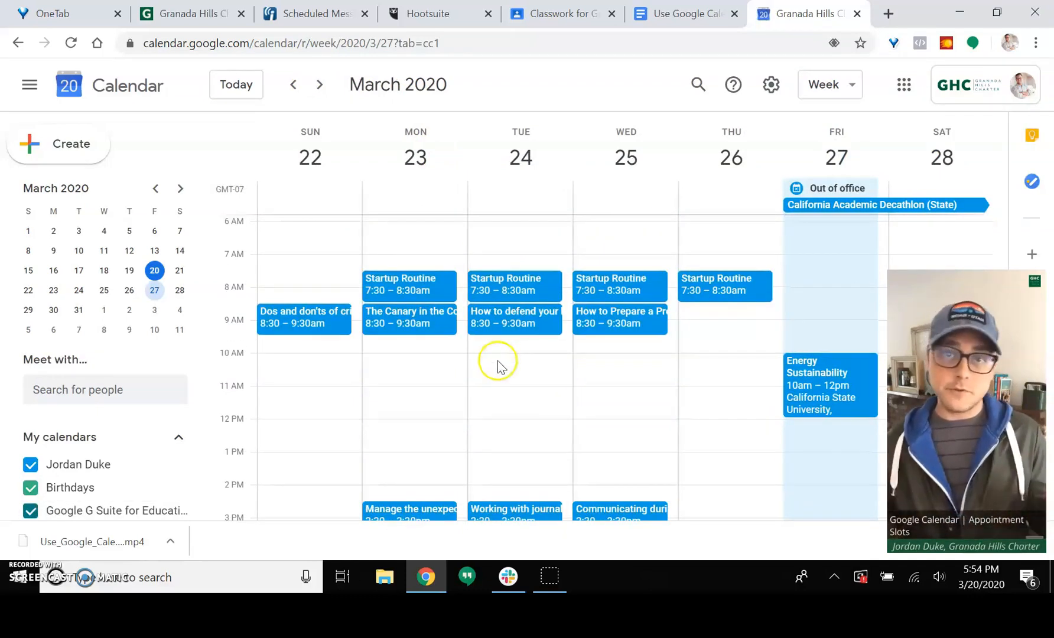
Create appointment slots on Tuesday, March 24 at 10:00am, titled with the teacher's name followed by "Office Hours".
click(497, 362)
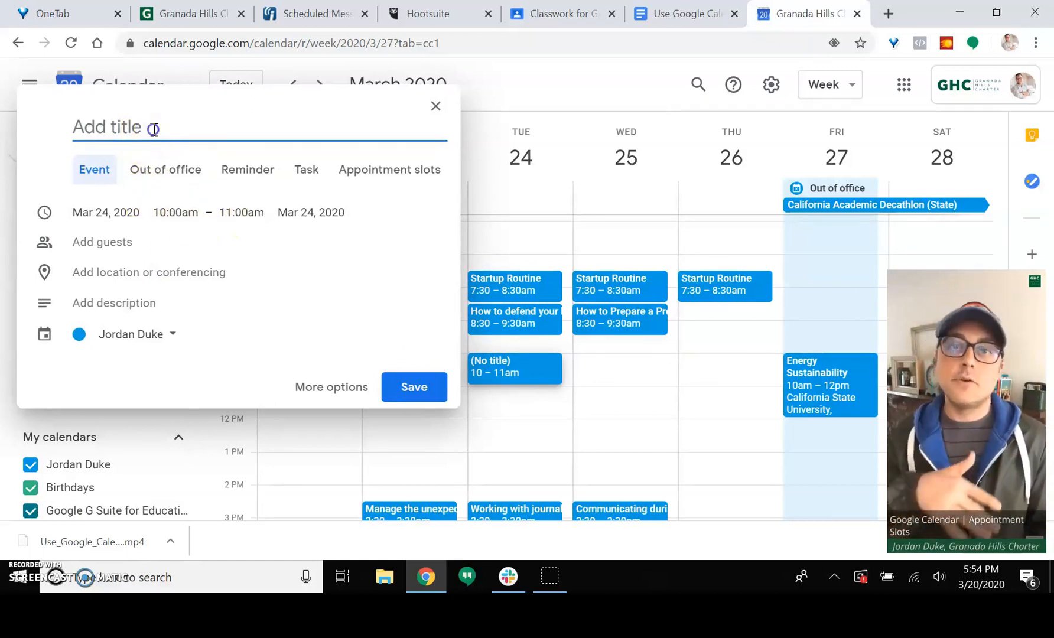
text(Mr. D)
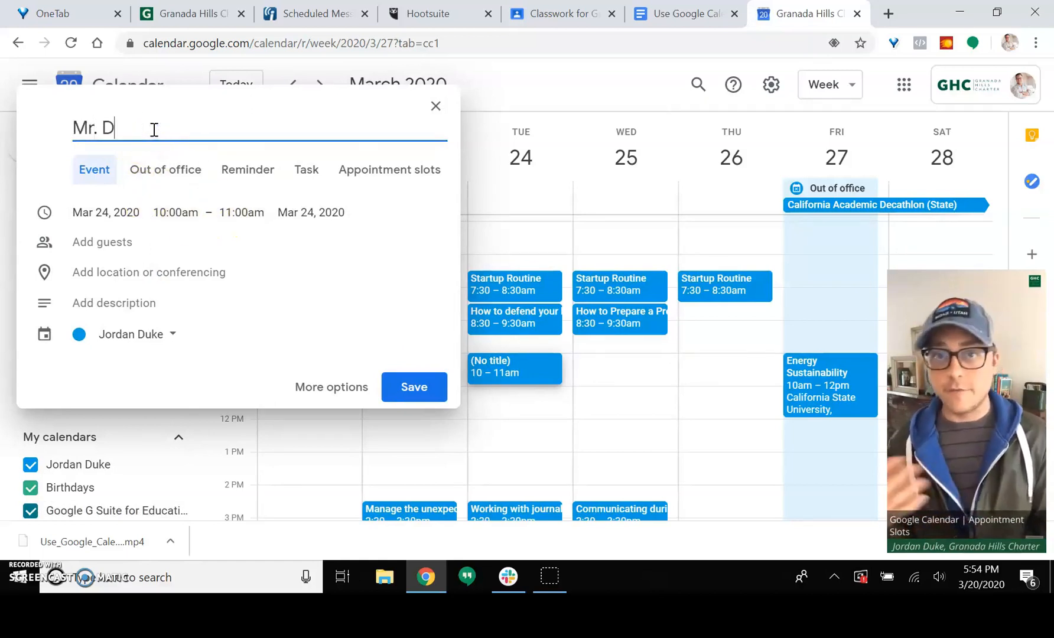
text(uke's Office Hours)
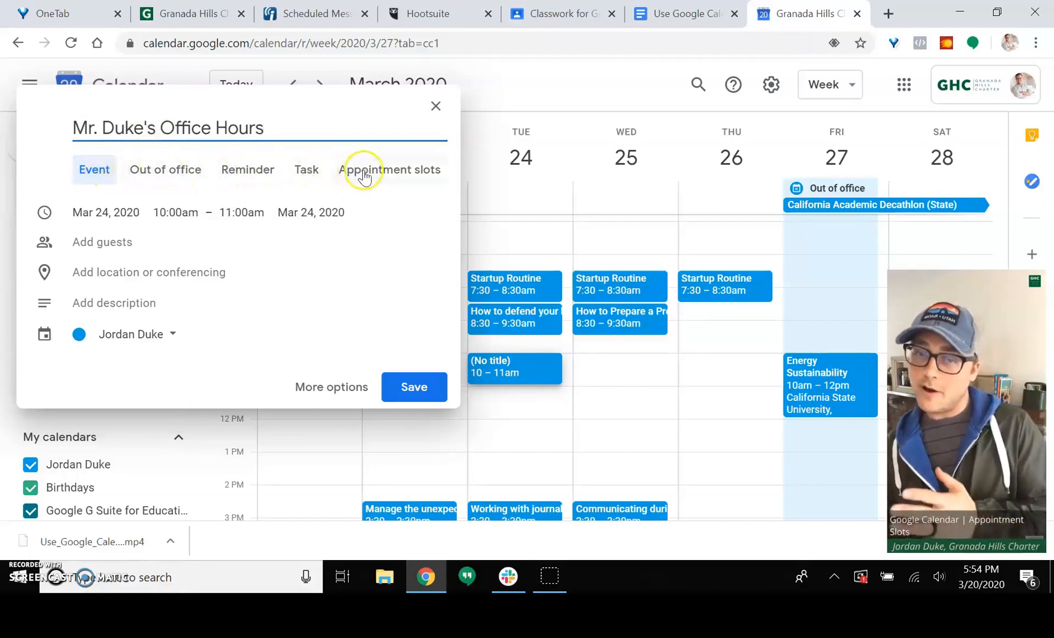
click(365, 175)
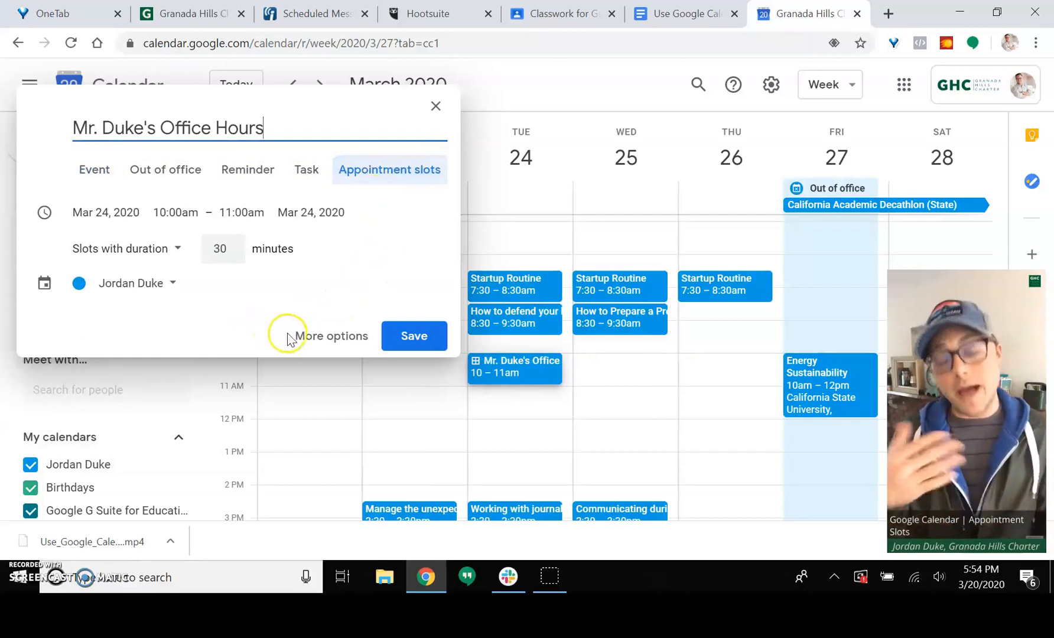
Set the appointment slot duration to 15 minutes and the end time to 12:00pm.
click(232, 255)
click(232, 255)
click(232, 255)
click(232, 255)
click(231, 254)
click(232, 255)
click(232, 255)
click(232, 254)
click(232, 254)
click(232, 255)
click(232, 255)
click(232, 255)
click(231, 255)
click(231, 255)
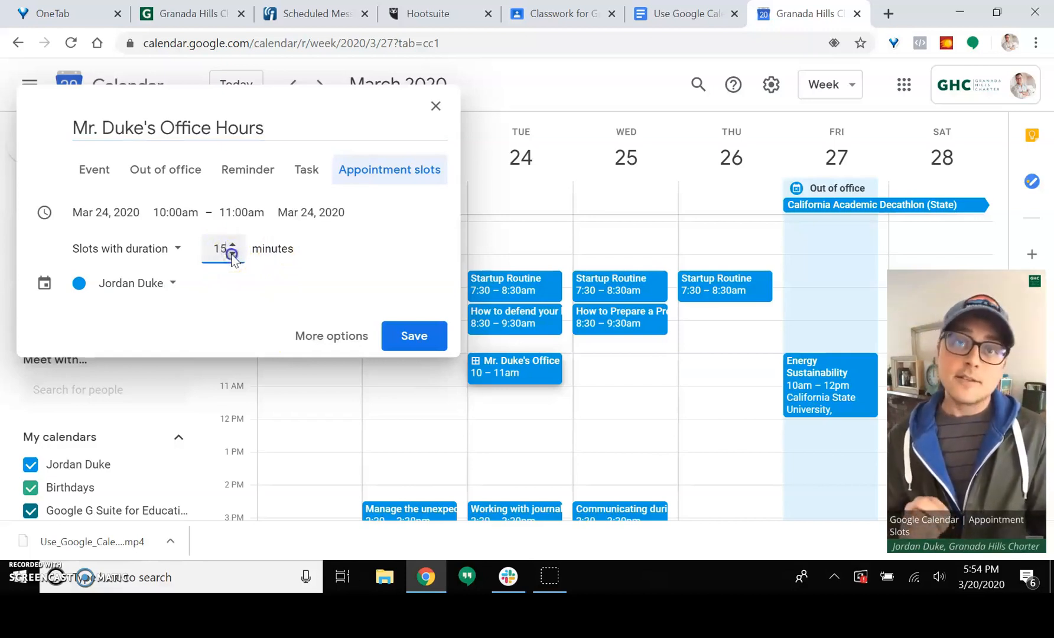
click(238, 214)
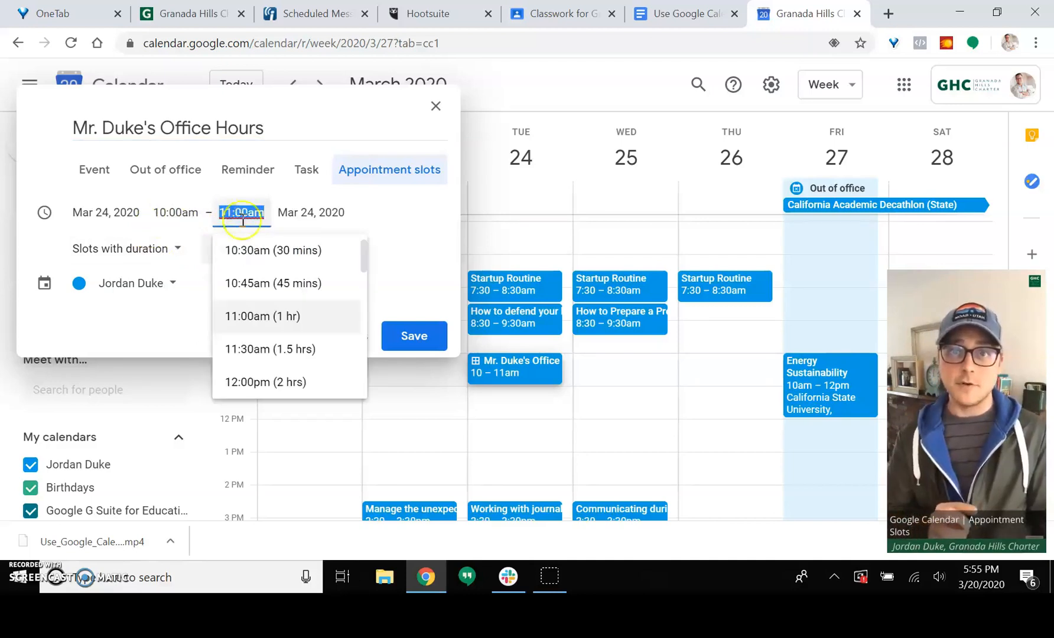
click(270, 378)
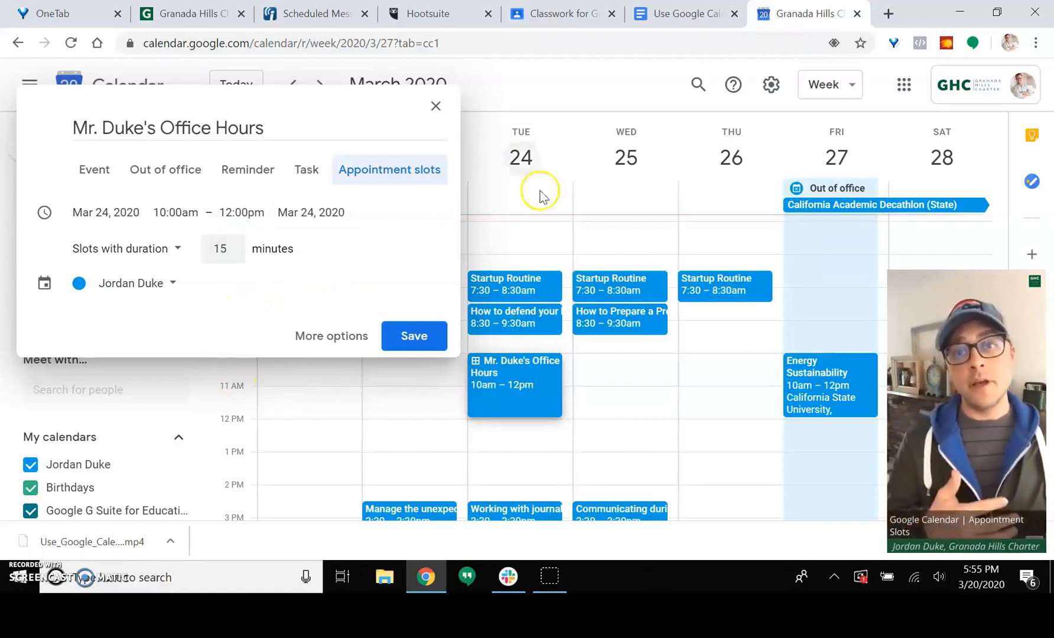
Open the full options of the office hours event and set a custom weekly recurrence on Tuesday and Thursday.
click(309, 337)
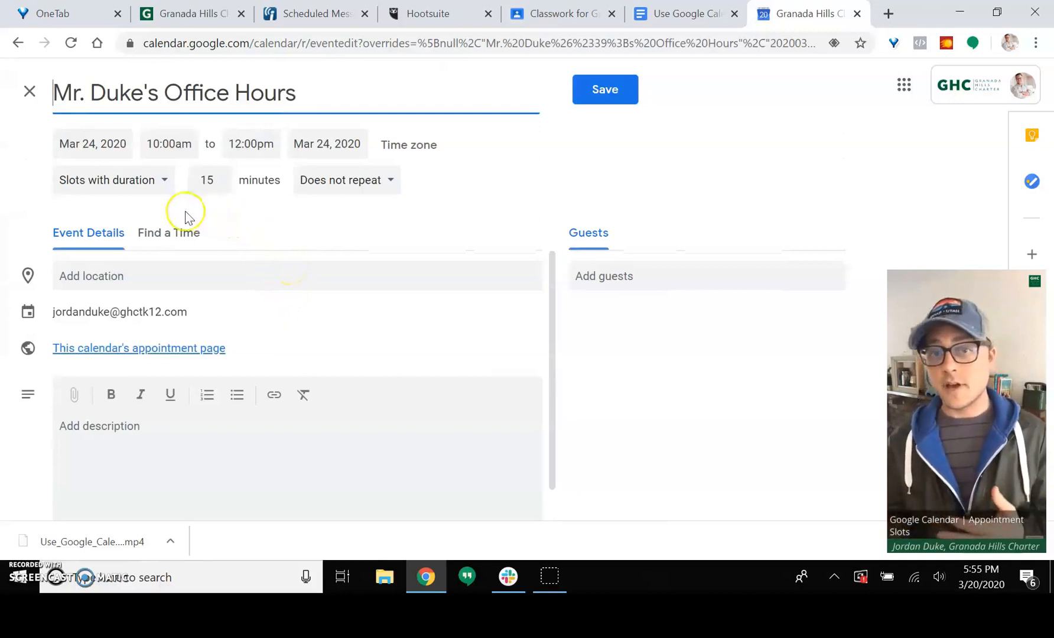
click(101, 140)
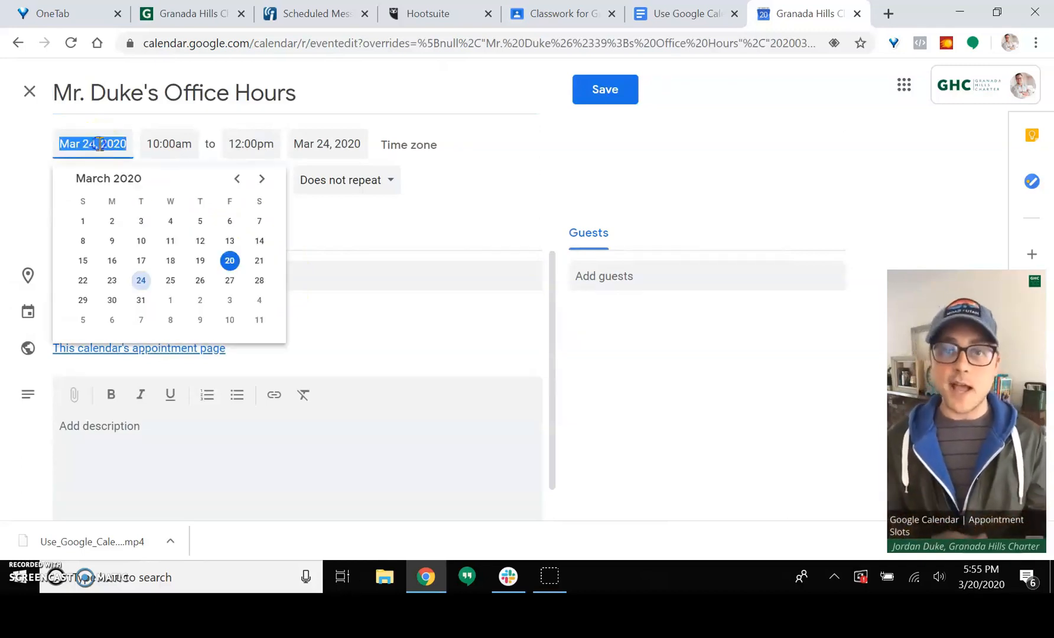
click(157, 146)
click(250, 144)
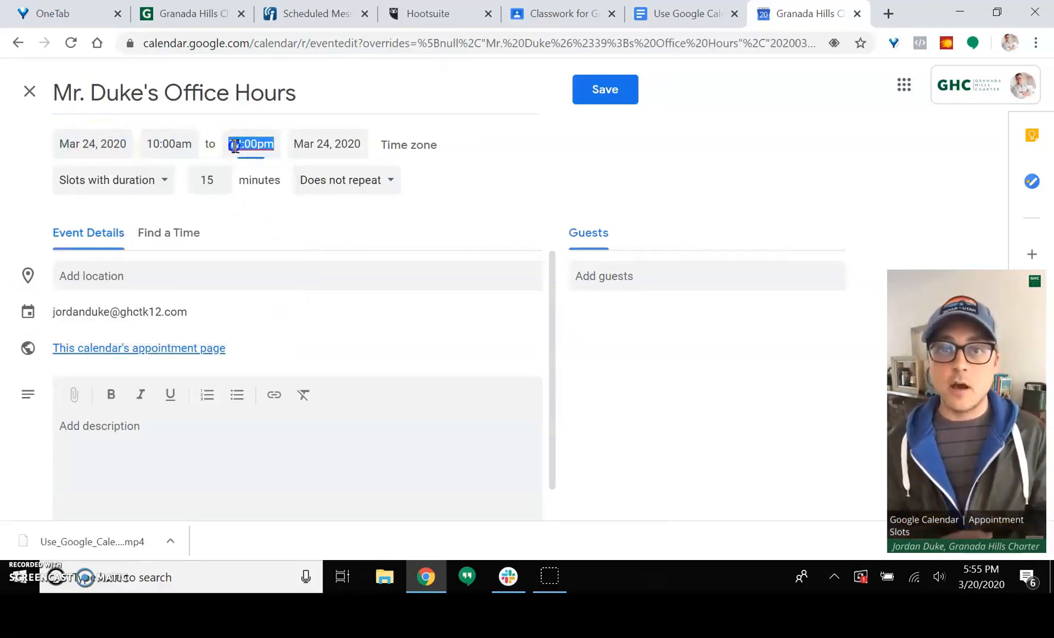
click(440, 181)
click(369, 178)
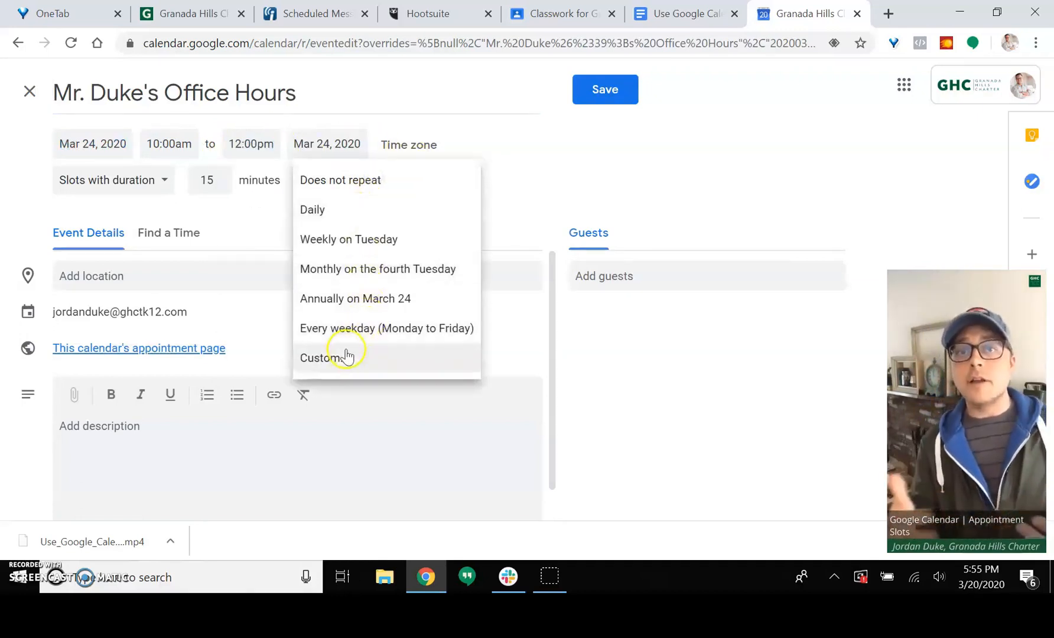
click(345, 356)
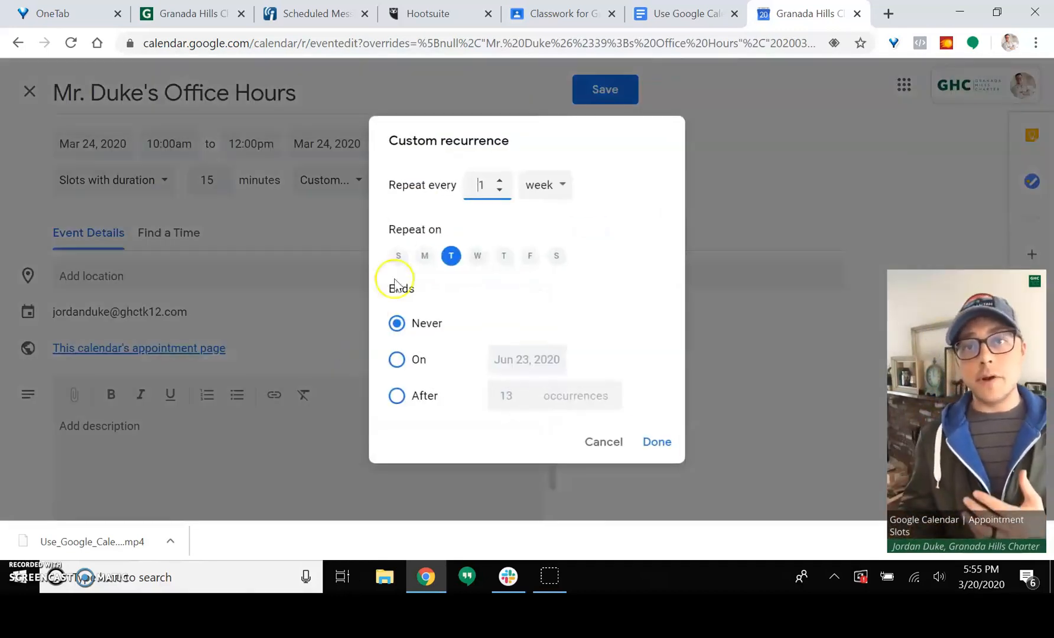
click(504, 257)
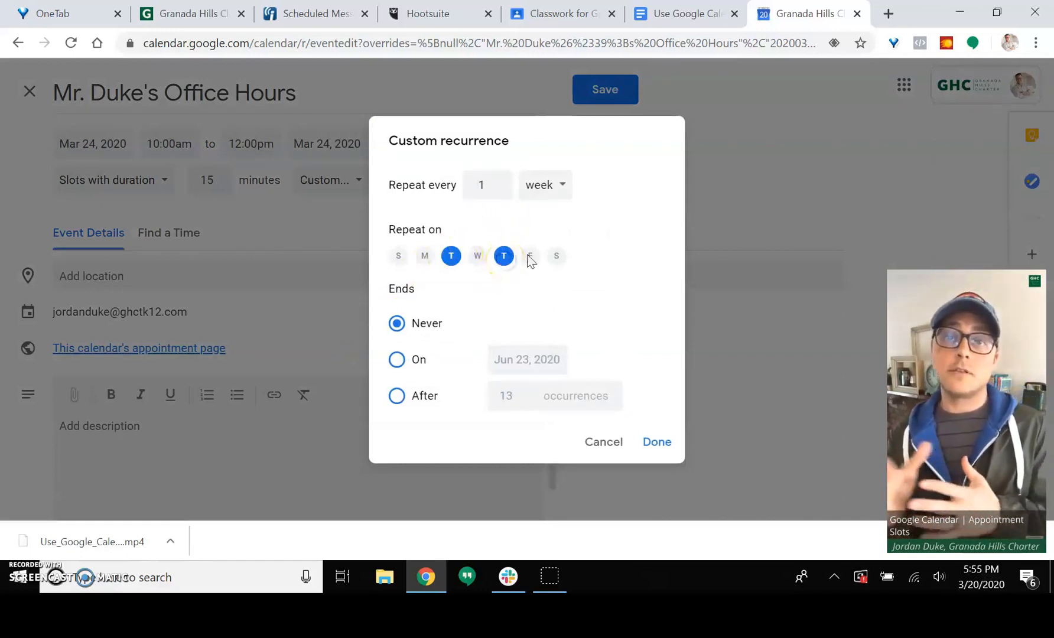
End the custom recurrence on May 1, 2020 and apply it.
click(396, 396)
click(397, 360)
click(495, 358)
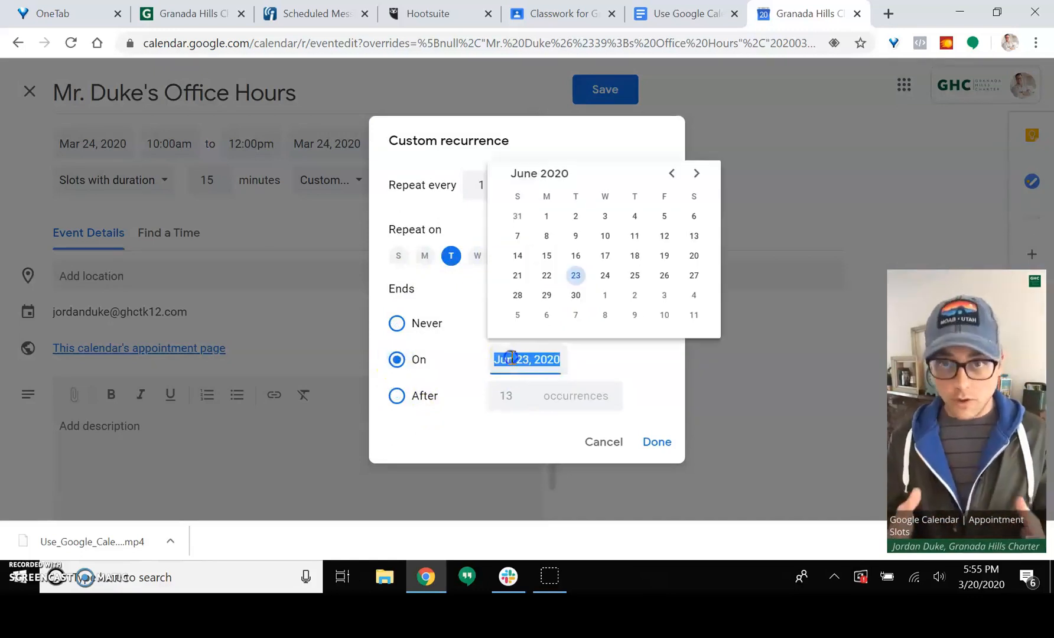
click(675, 175)
click(676, 174)
click(693, 174)
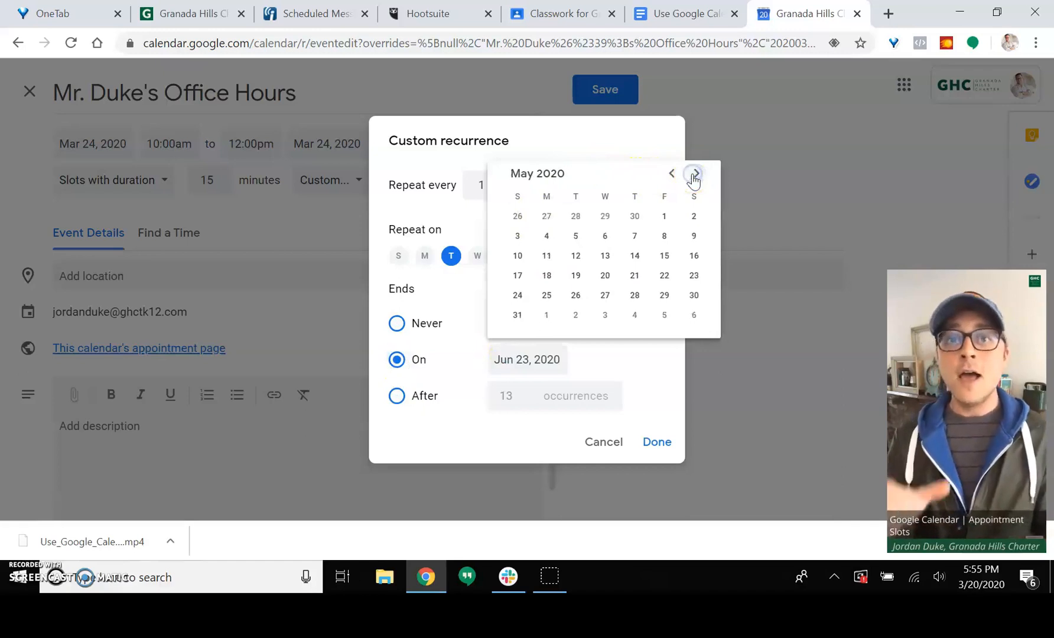
click(662, 219)
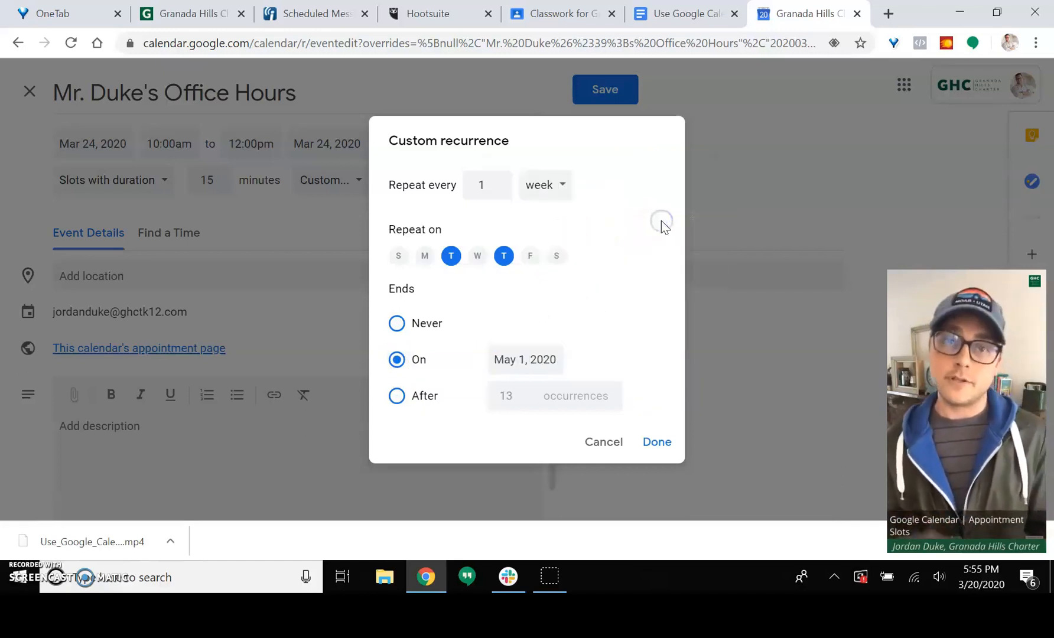
click(659, 444)
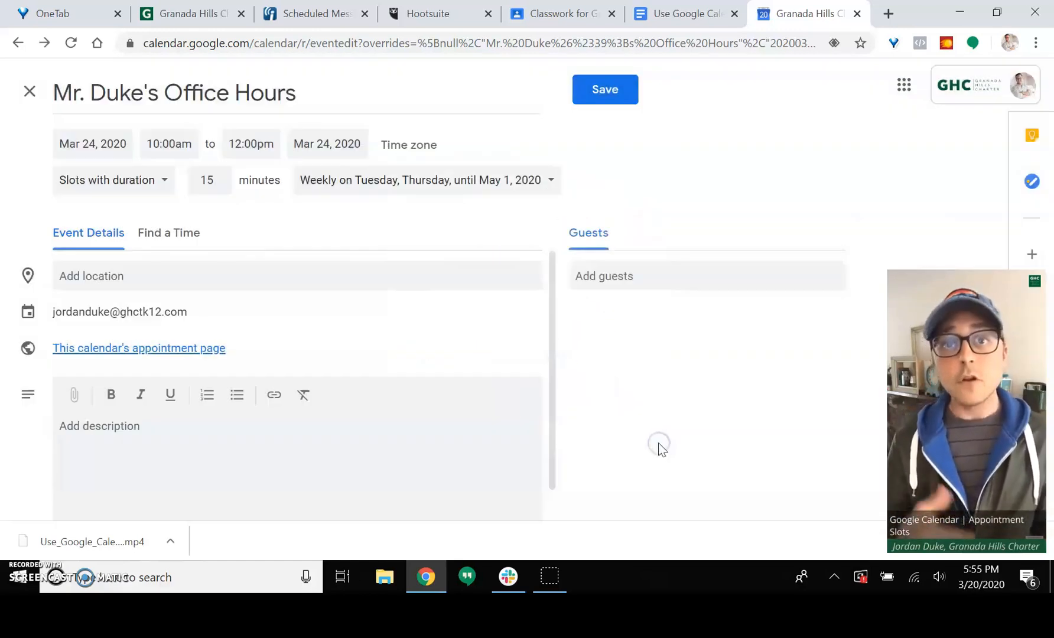
Set the event's location to Google Hangouts without choosing a suggested address.
click(386, 276)
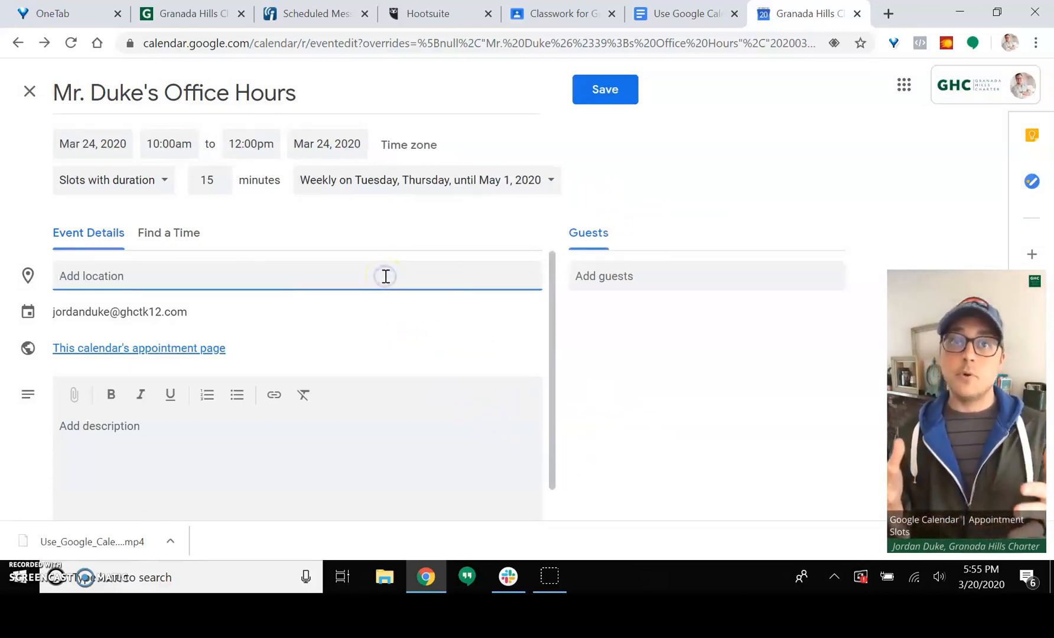
text(Goog)
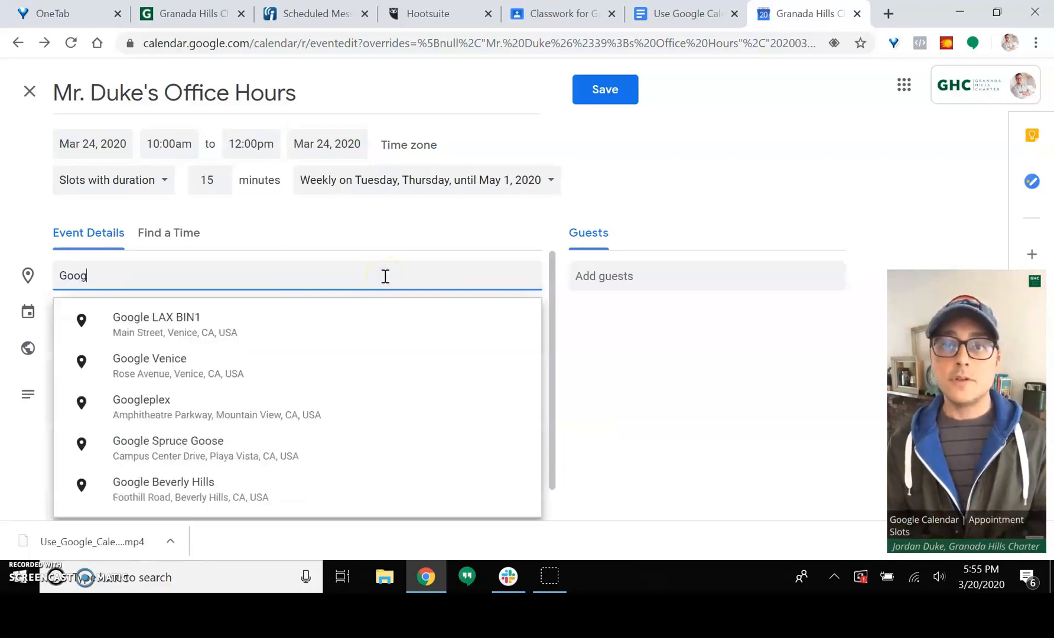
text(le Hangouts)
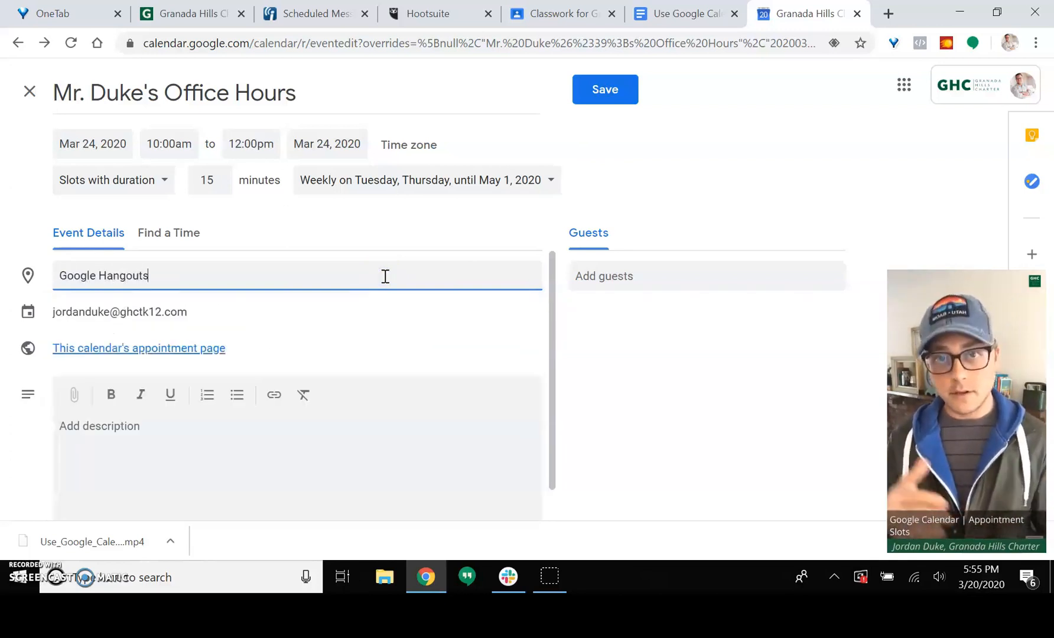
click(391, 309)
Add the description "Please schedule a time to meet using this calendar's appointment's page.".
click(349, 454)
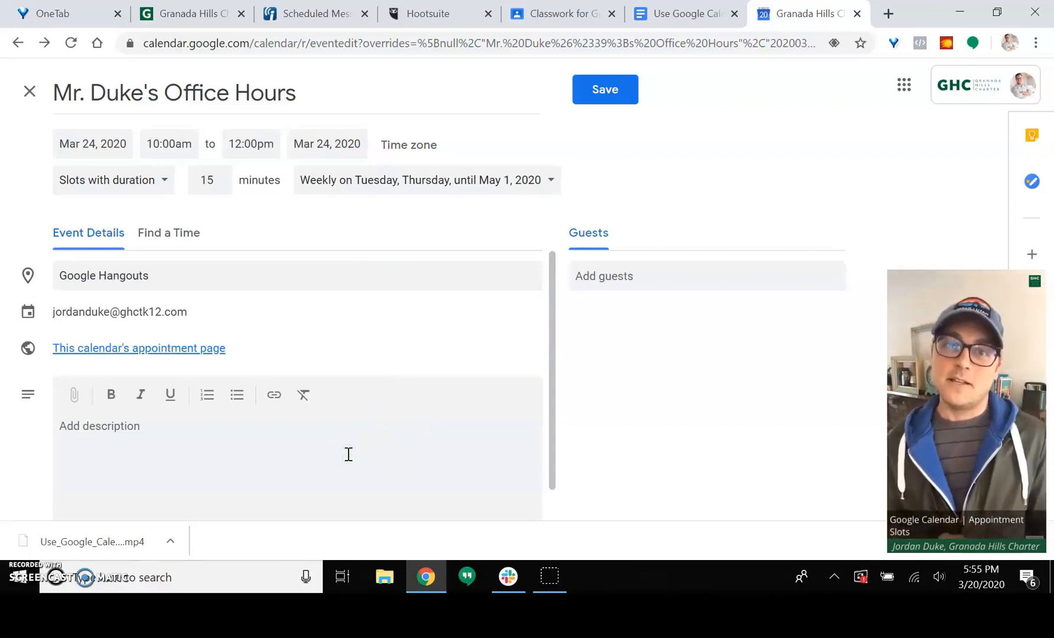
text(Please schedule)
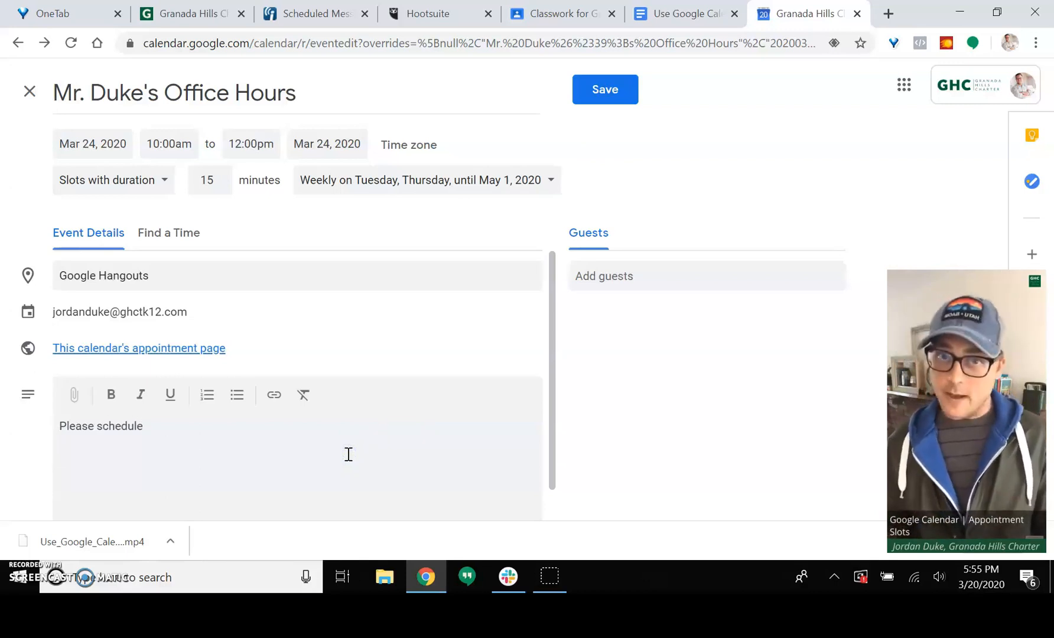
text( a time to meet using this calendar's)
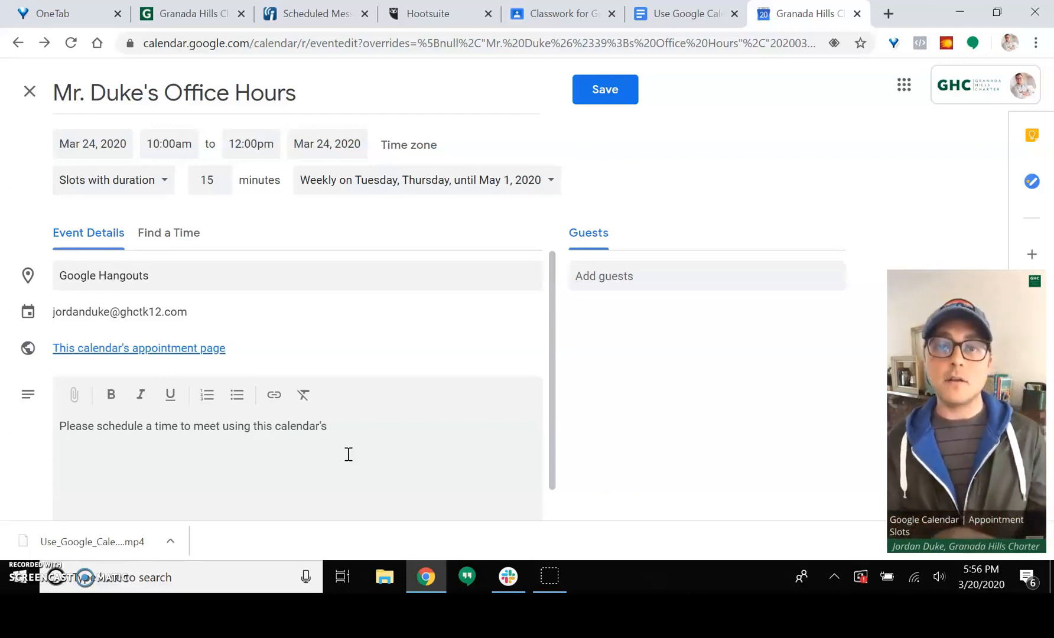
text(ointment's page.)
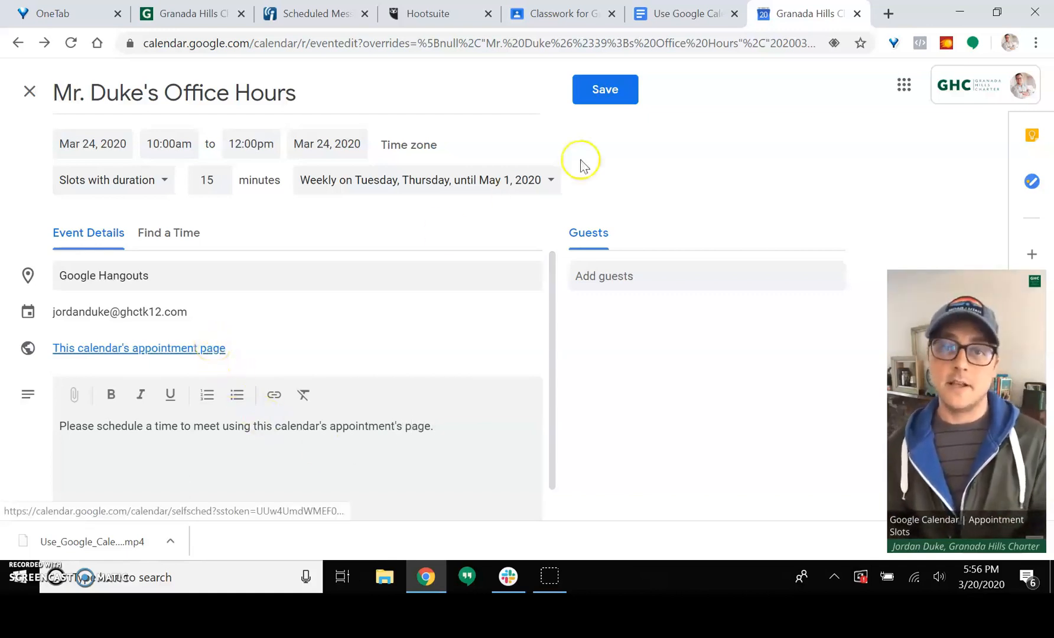
Save the office hours event and open the details of its Tuesday, March 24 occurrence.
click(615, 89)
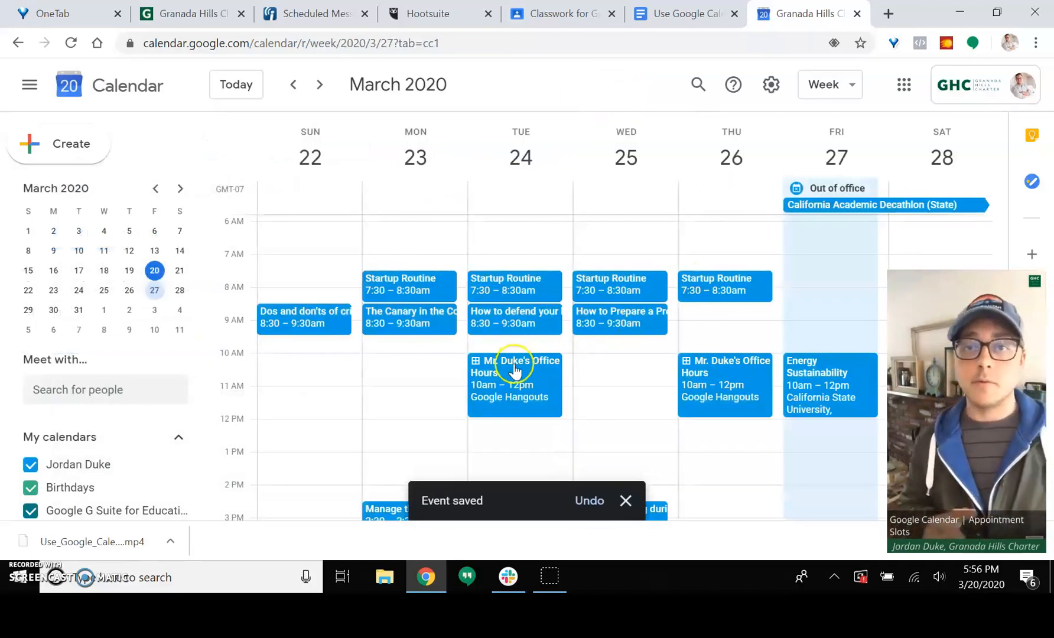
click(514, 363)
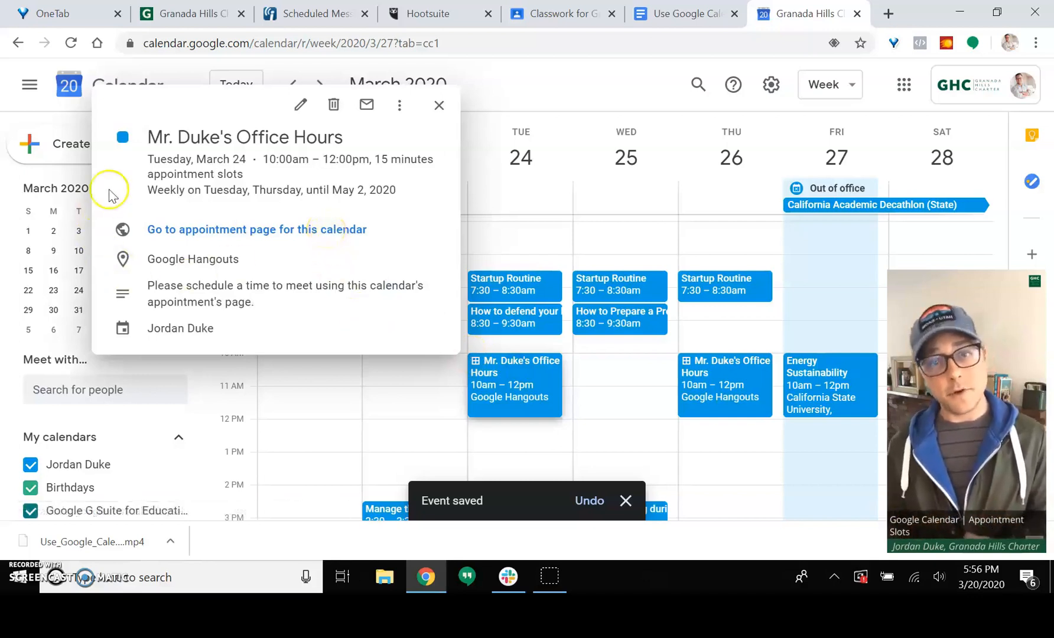
On this calendar's appointment page, preview the booking form for the Tuesday, March 24, 10:00am slot and close it without booking.
click(189, 231)
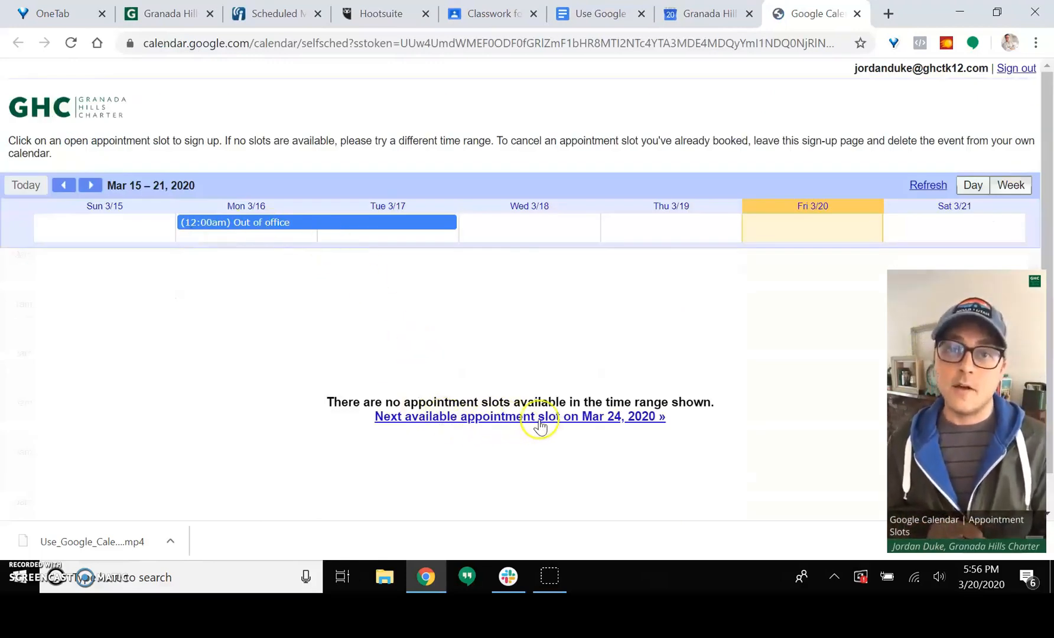
click(655, 416)
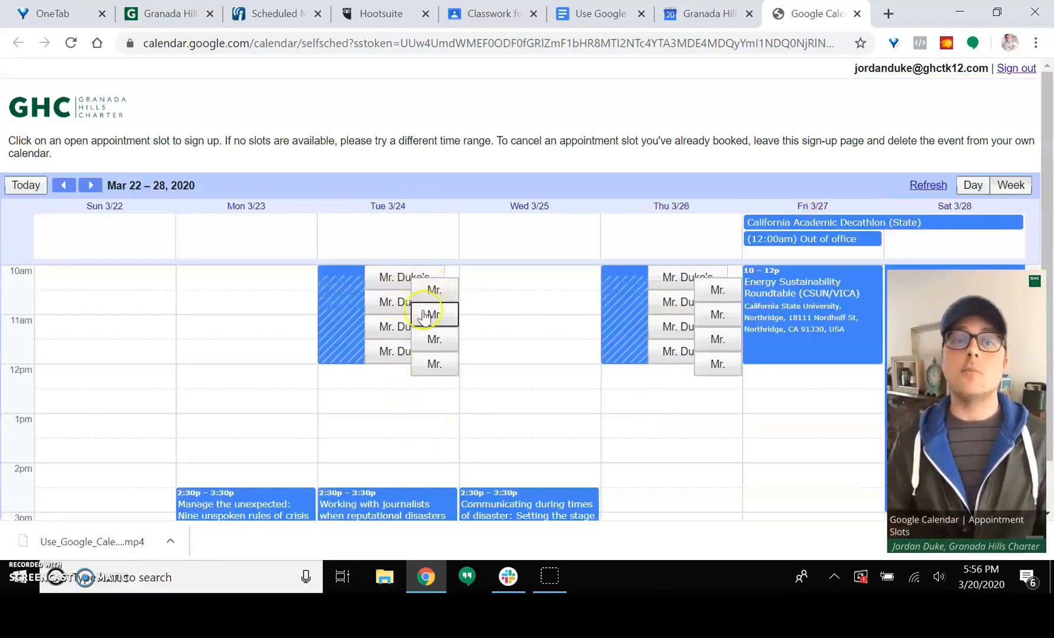
click(396, 277)
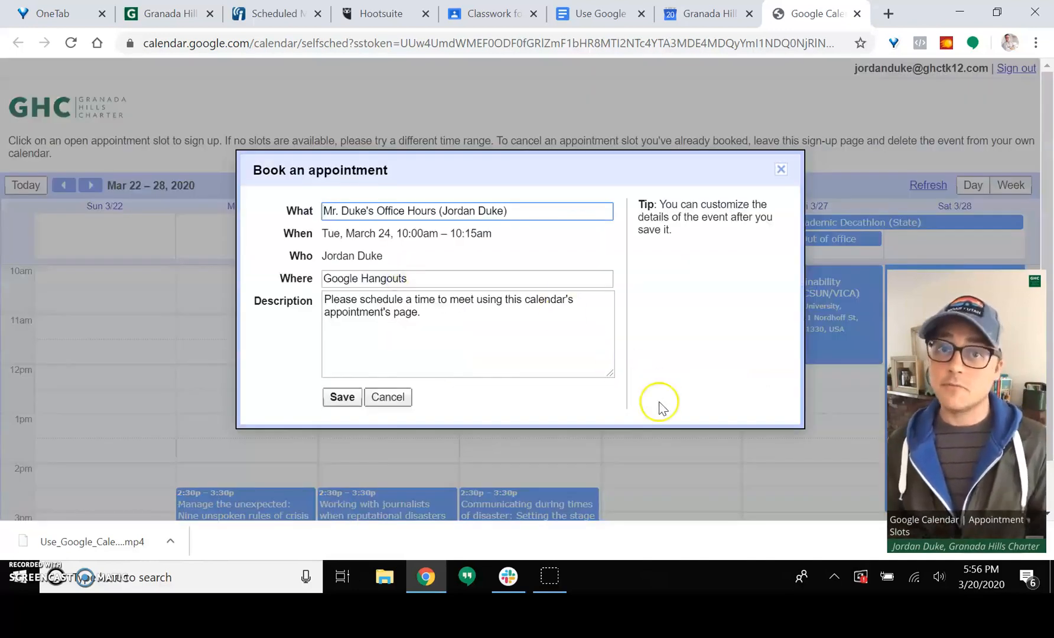
click(782, 172)
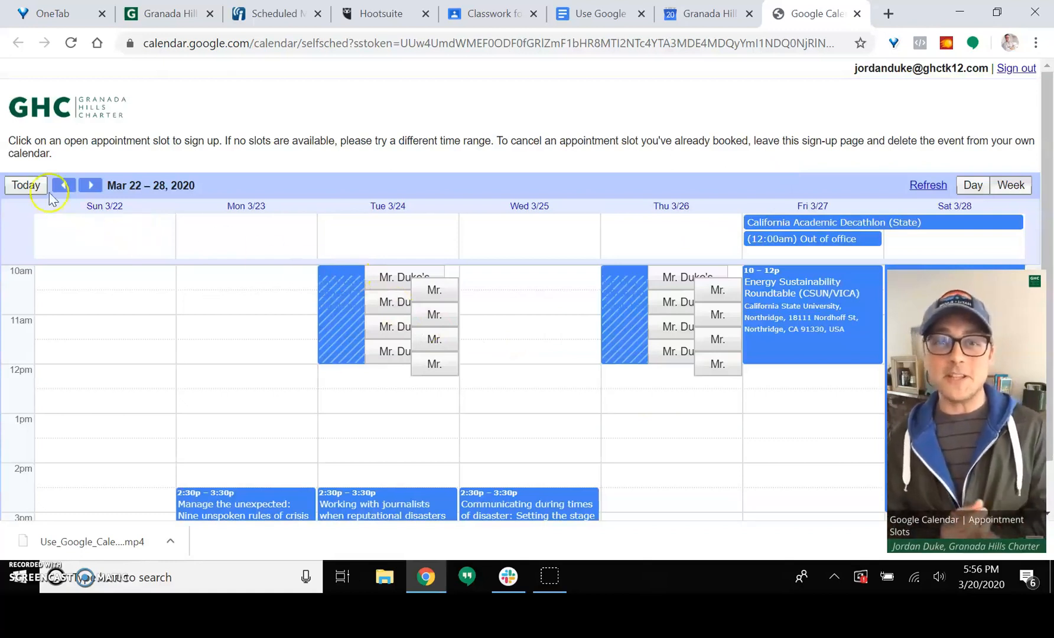
Highlight the appointment page's full web address, leaving it unchanged.
click(245, 44)
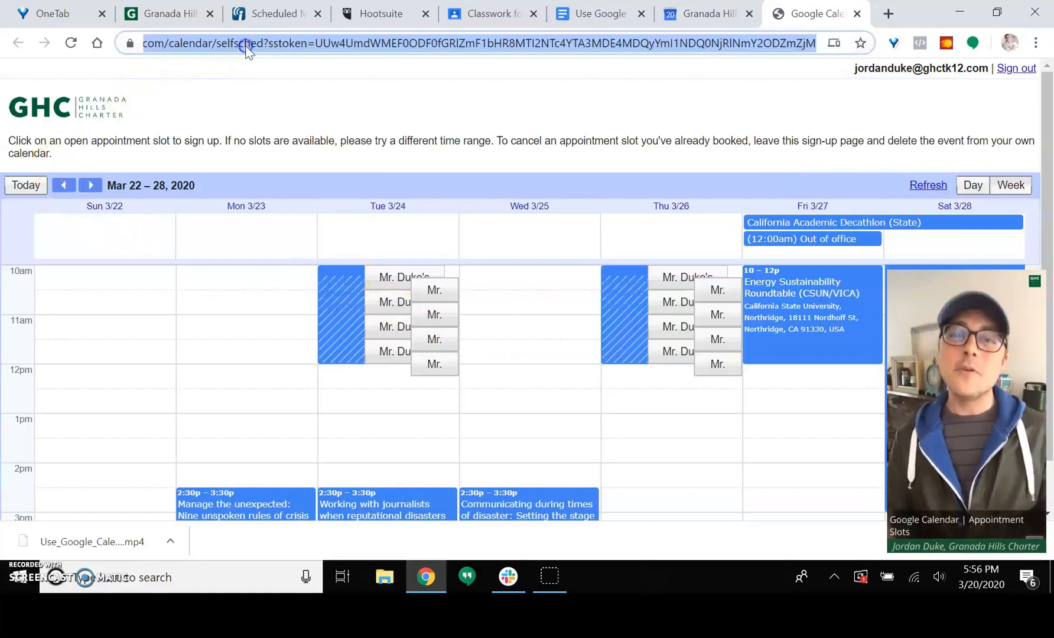
click(342, 107)
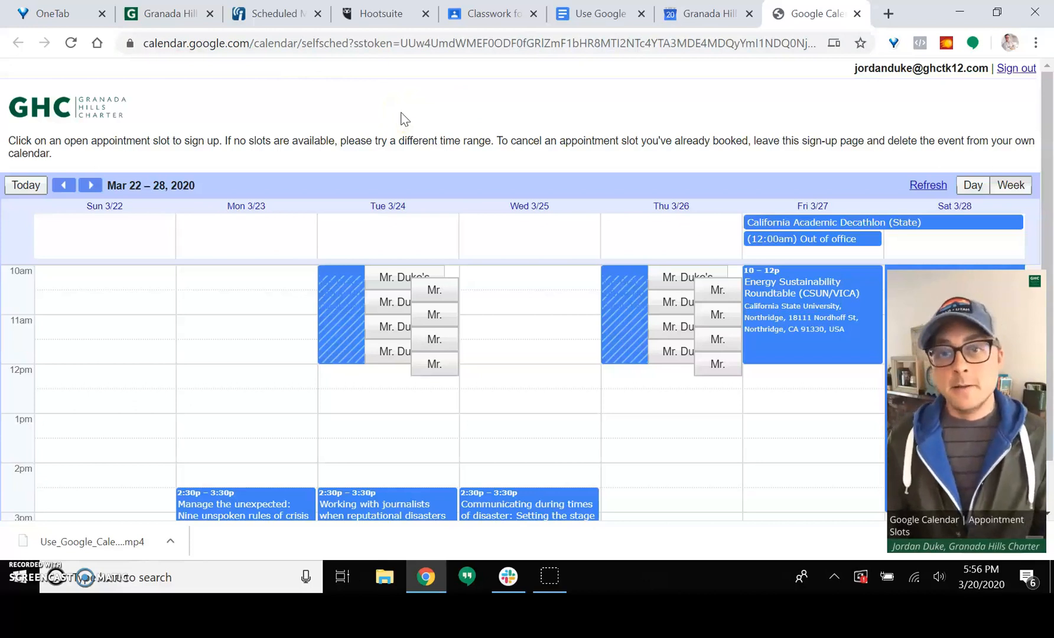
Reopen the booking form for the Tuesday, March 24, 10:00am slot and launch Google Hangouts.
click(394, 276)
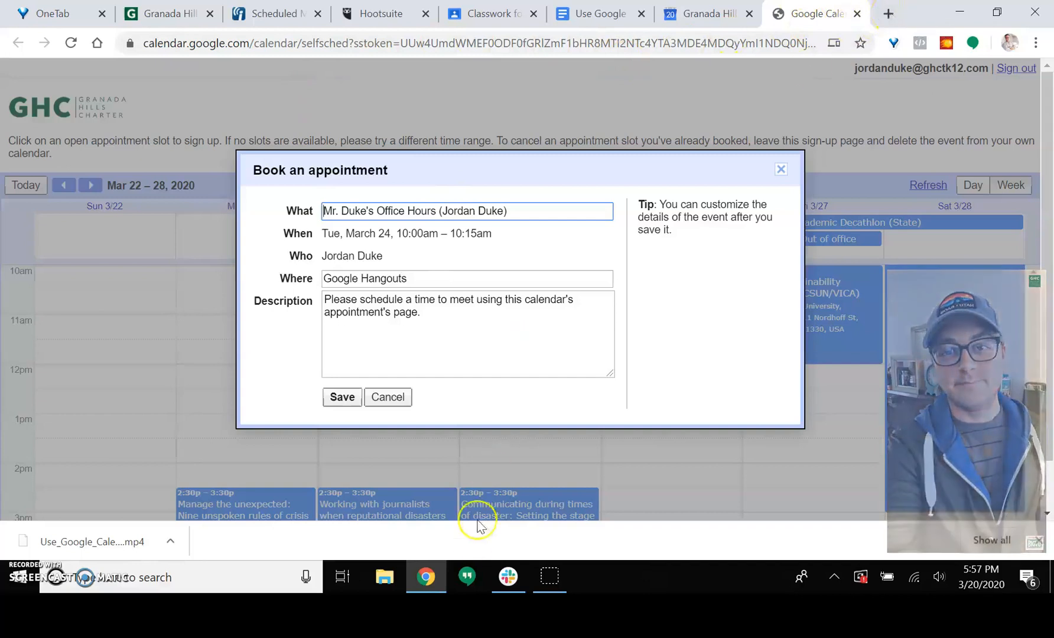
click(465, 572)
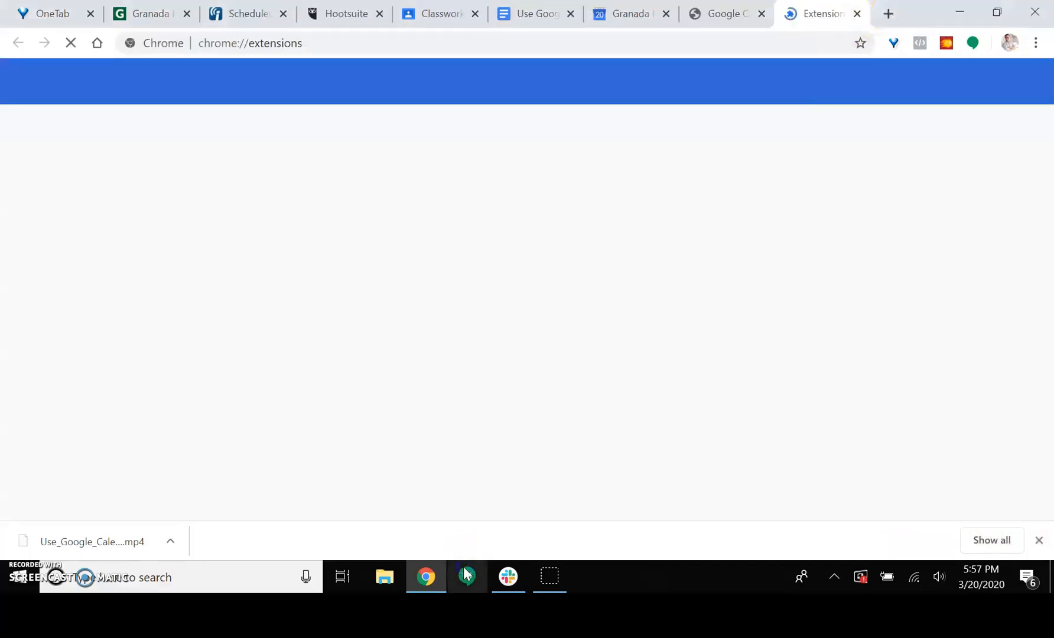